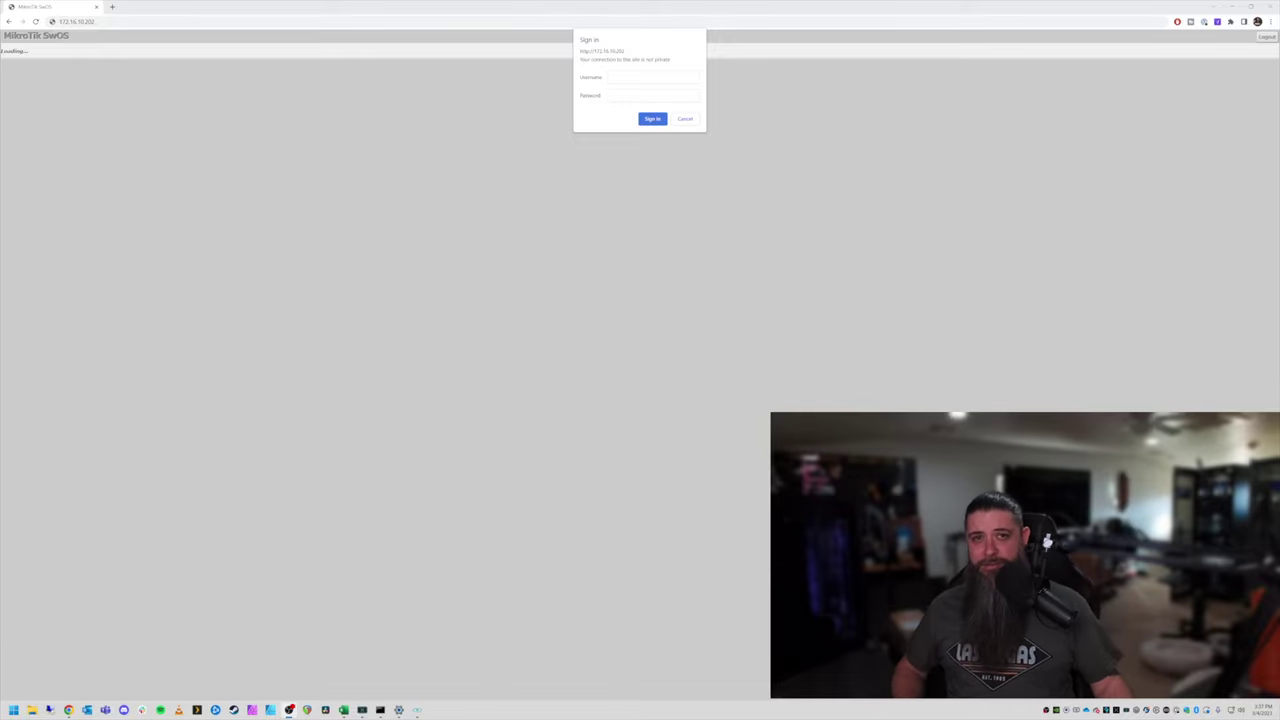
Sign in to the switch as admin with the account password.
left_click(639, 75)
type("admin")
key("Tab")
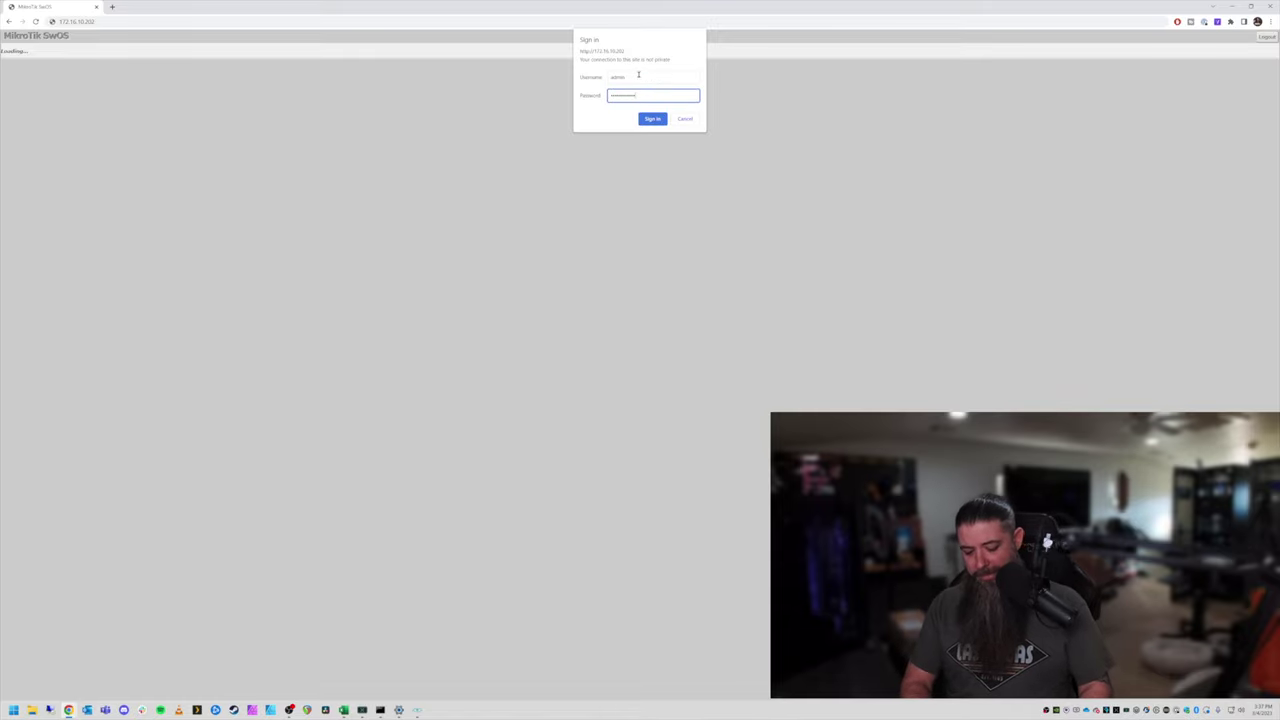
key("Return")
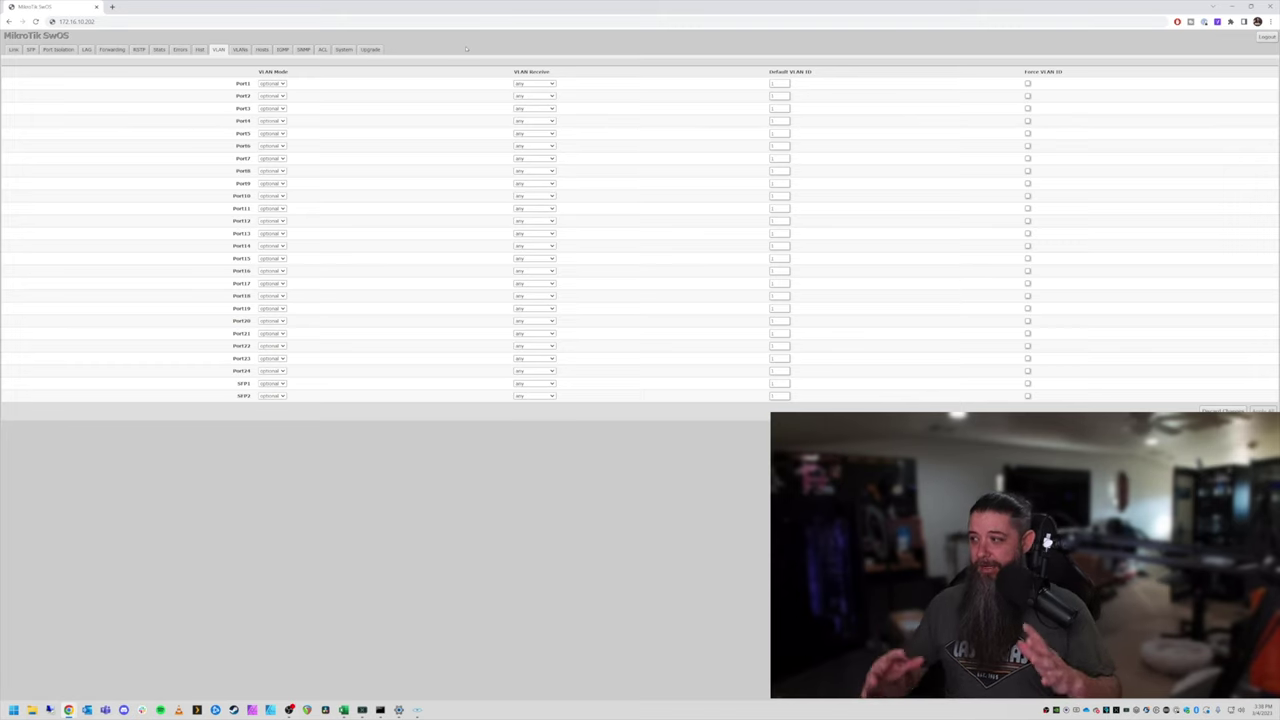
Review every port's link status, pointing out Port1, then show the SFP module table.
scroll(466, 48, "up", 4)
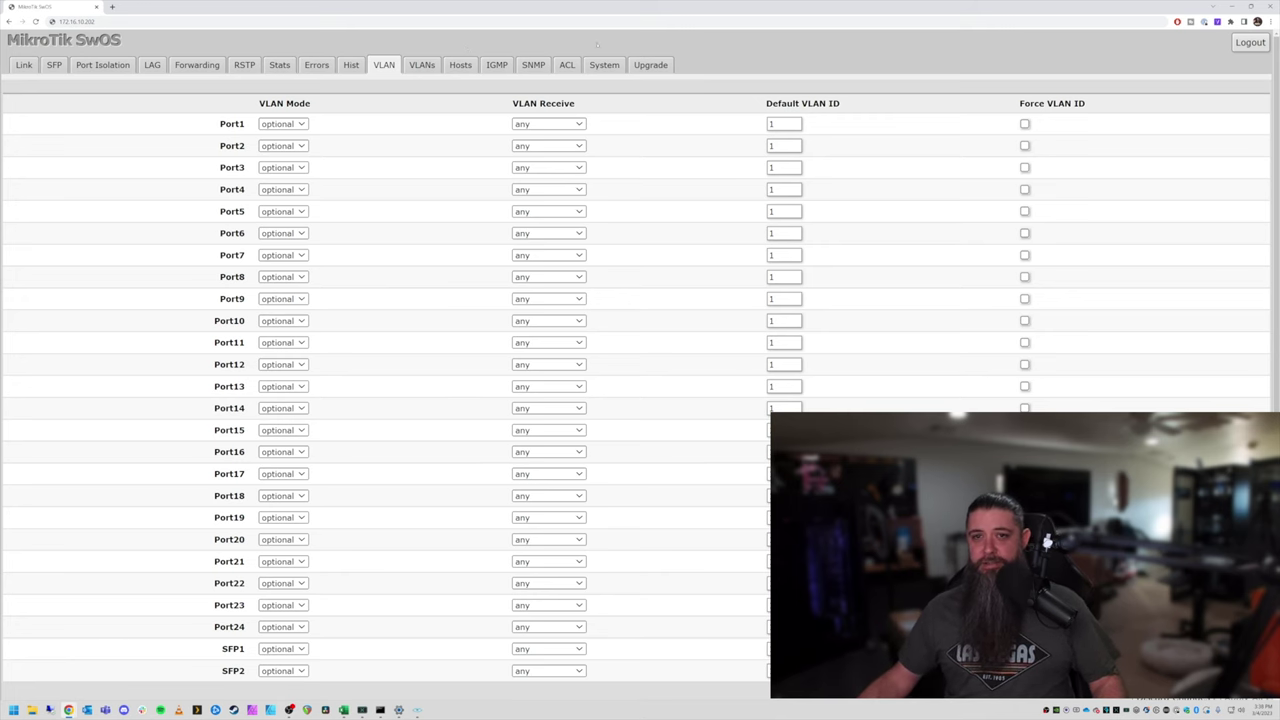
left_click(24, 64)
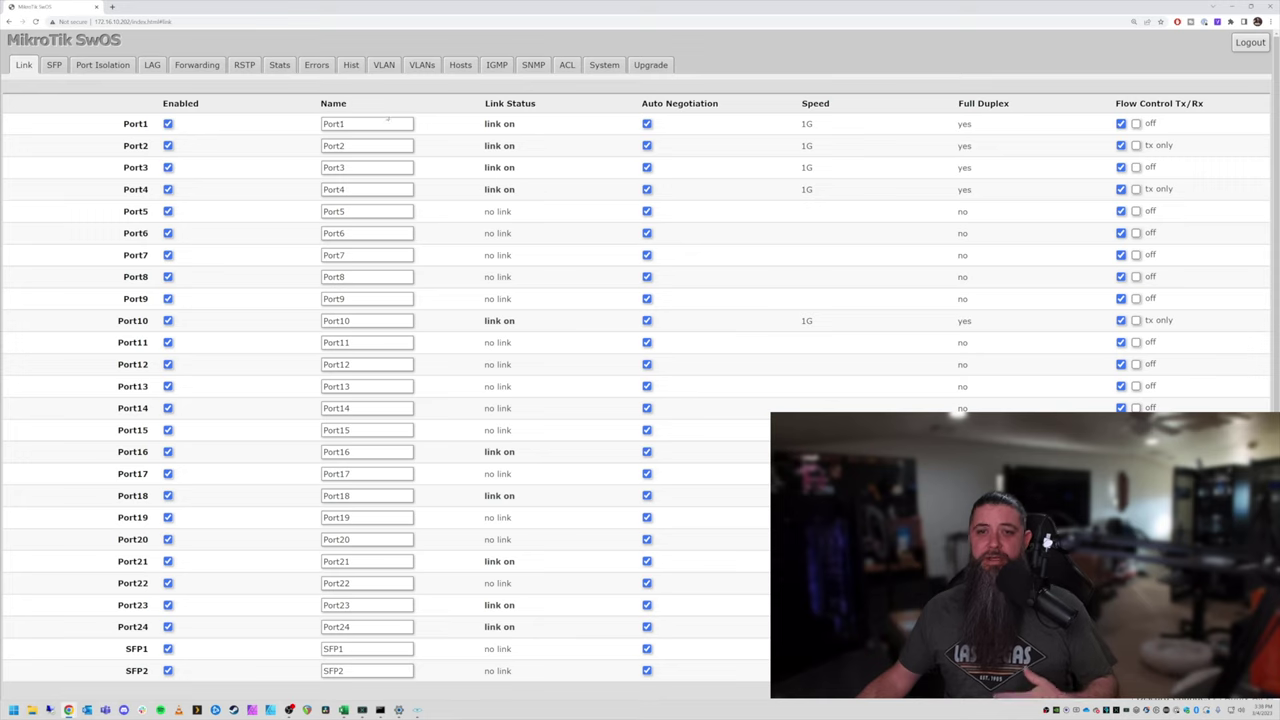
double_click(370, 124)
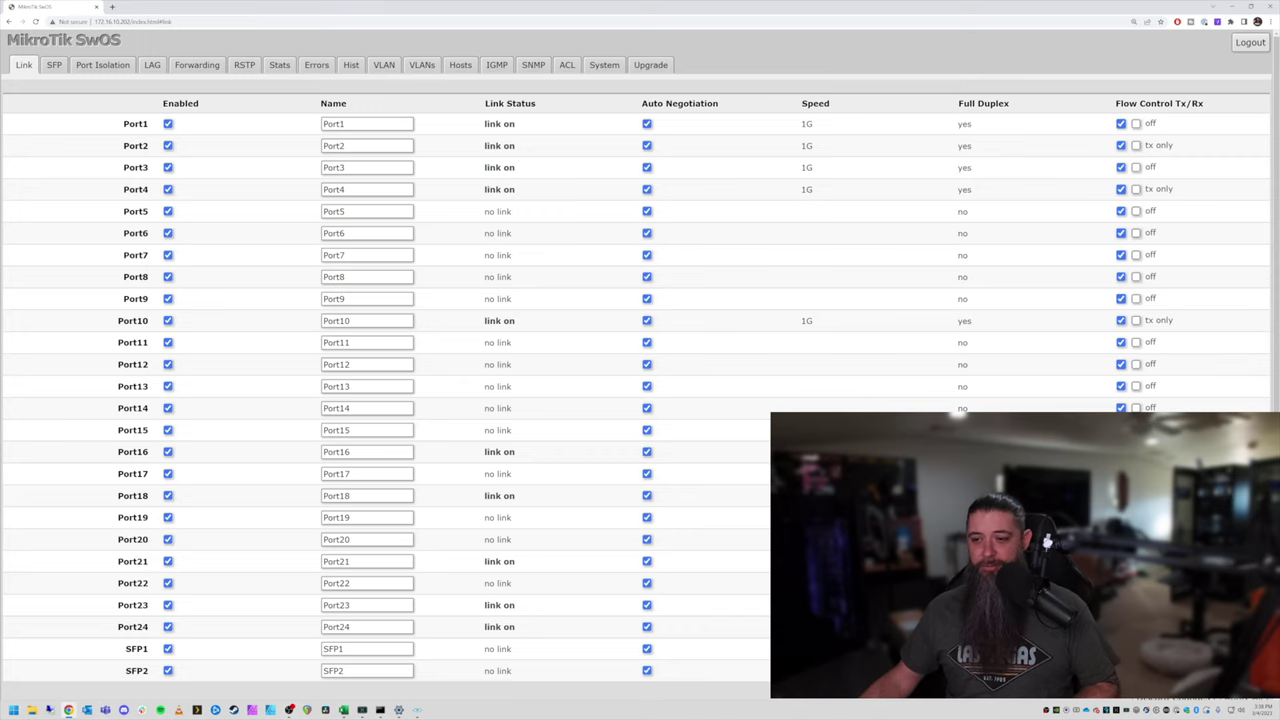
scroll(640, 355, "down", 1)
scroll(640, 355, "up", 1)
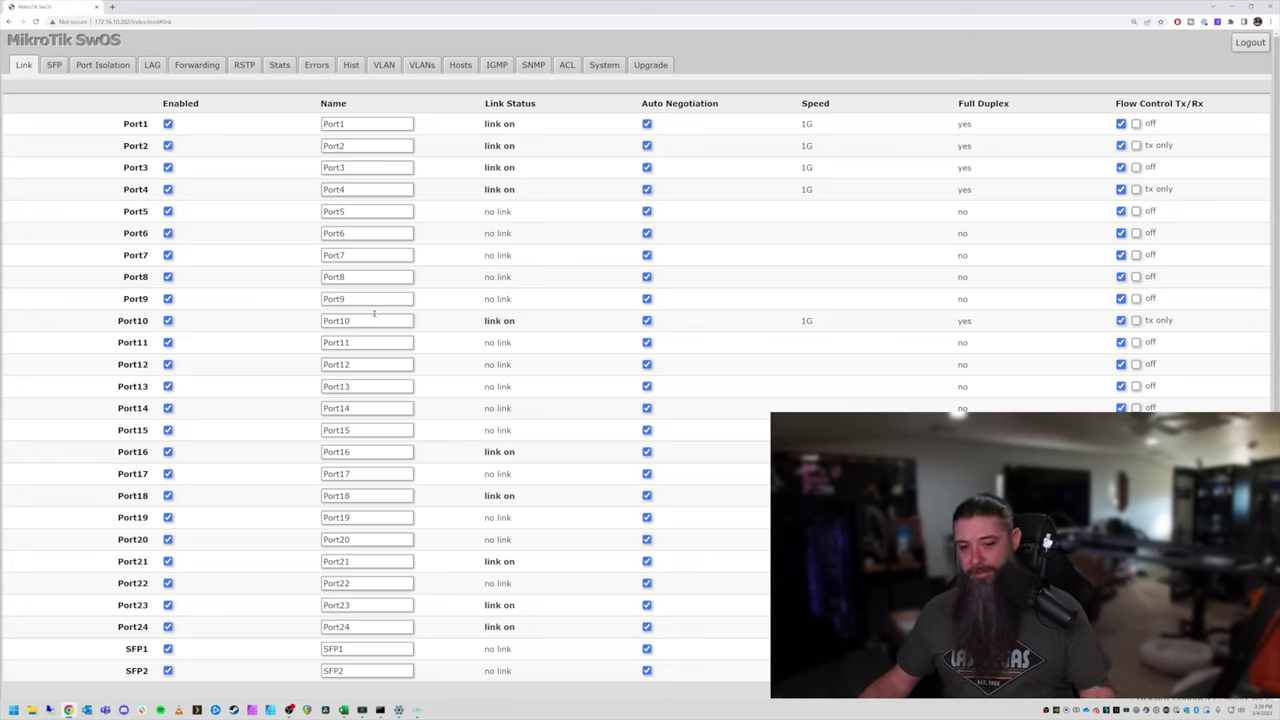
left_click(53, 65)
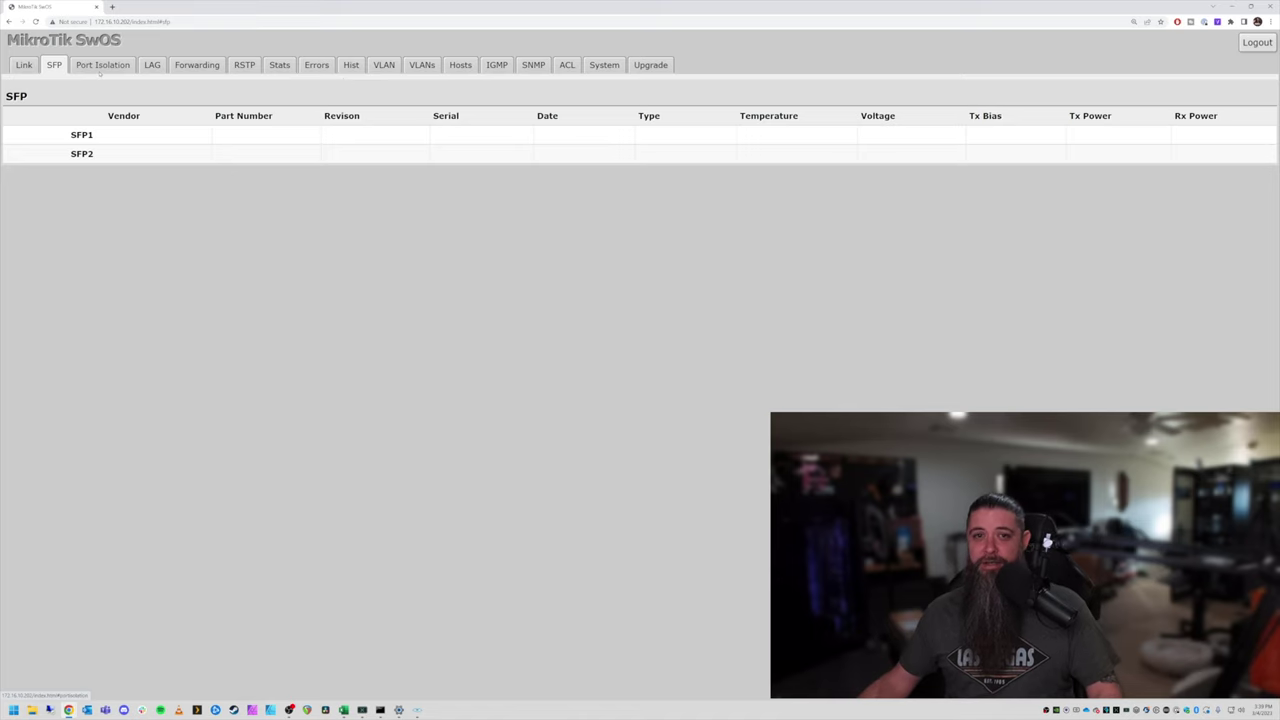
Check the port isolation grid, then view the LAG page with Port1 and Port3 in trunk 1.
left_click(104, 66)
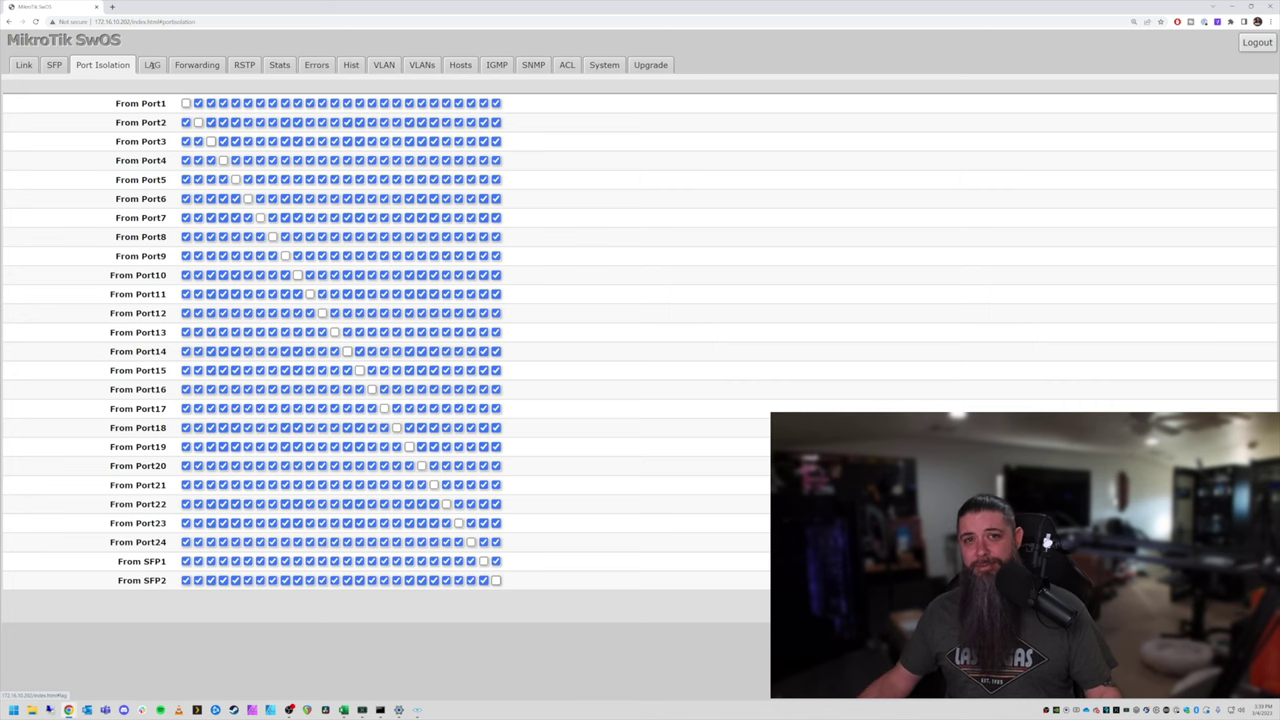
left_click(152, 65)
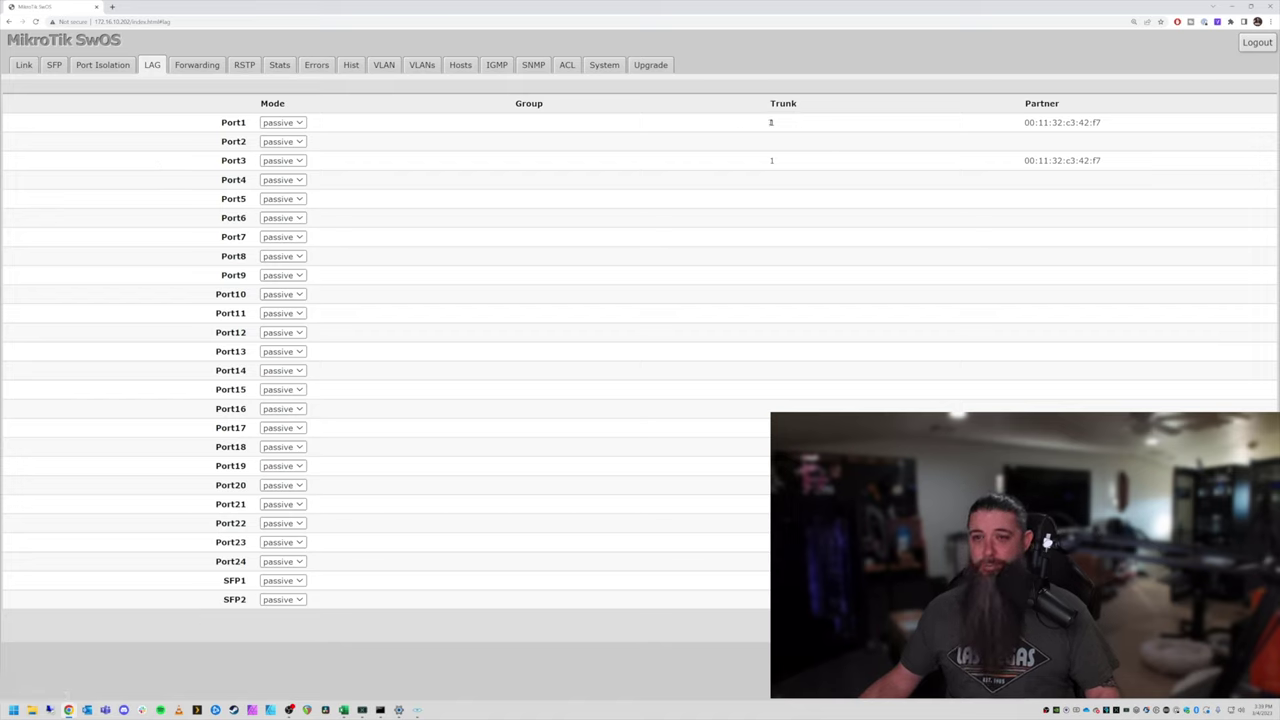
Set LAG mode to active for Port1 and Port3, keeping Port2 passive.
left_click(283, 122)
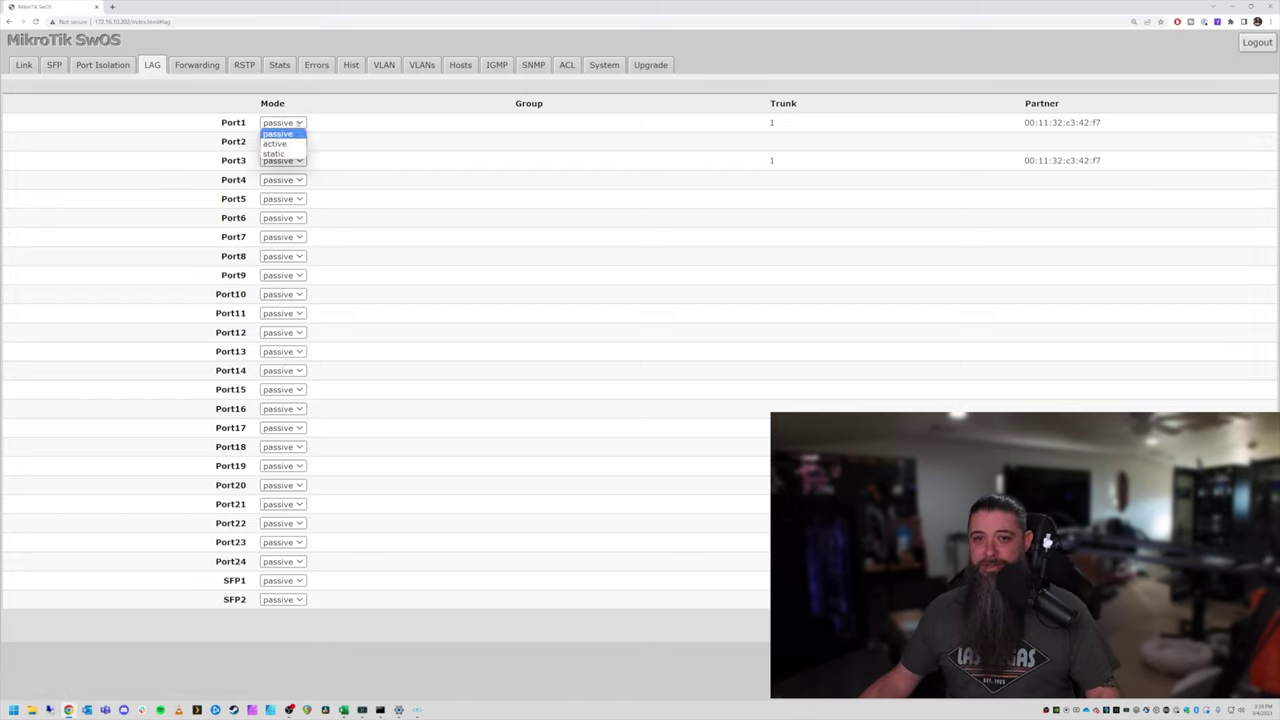
left_click(276, 143)
left_click(283, 141)
left_click(290, 162)
left_click(284, 141)
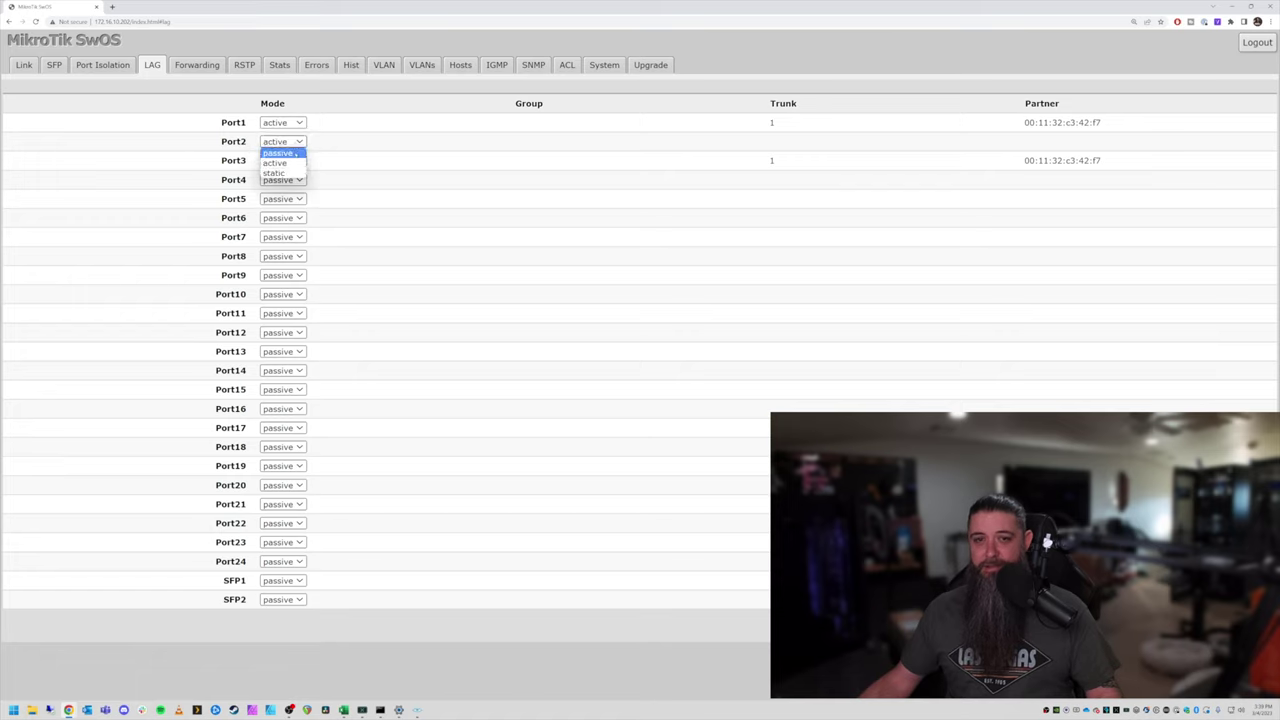
left_click(294, 161)
left_click(296, 162)
left_click(298, 180)
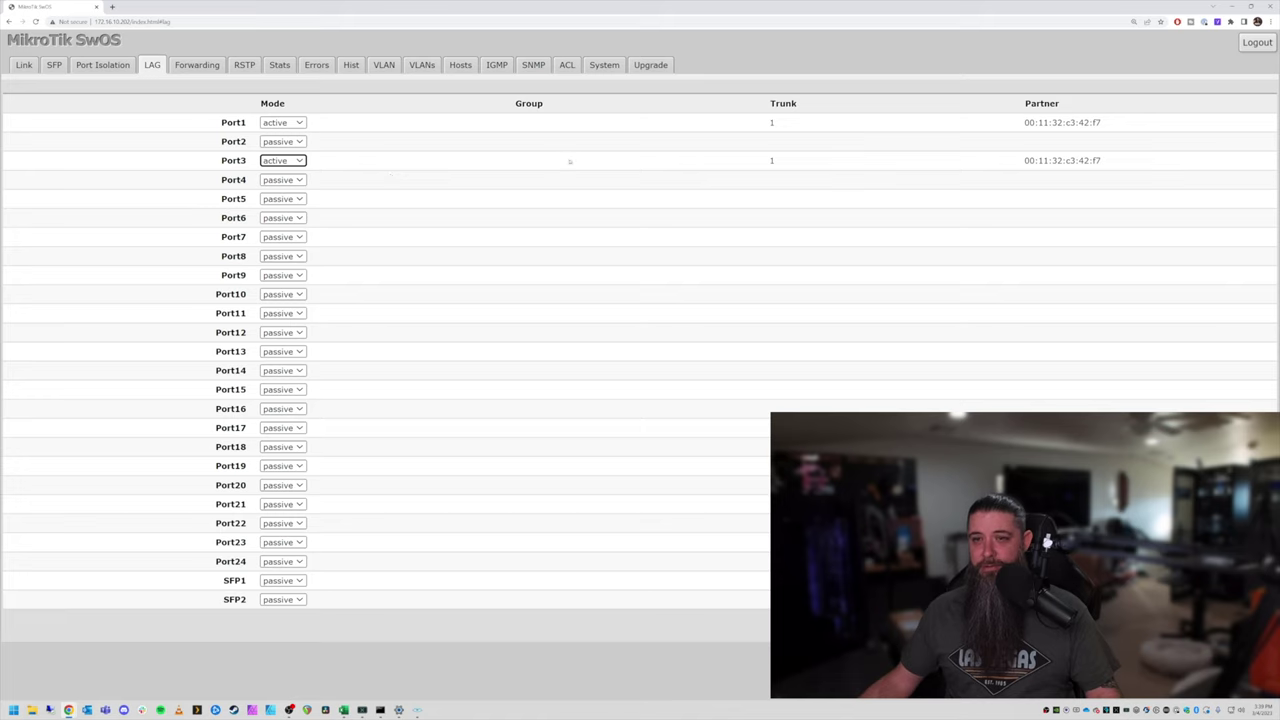
Highlight rows Port7–Port9 and Port3's partner MAC, then view the Forwarding settings.
left_click_drag(222, 236, 296, 276)
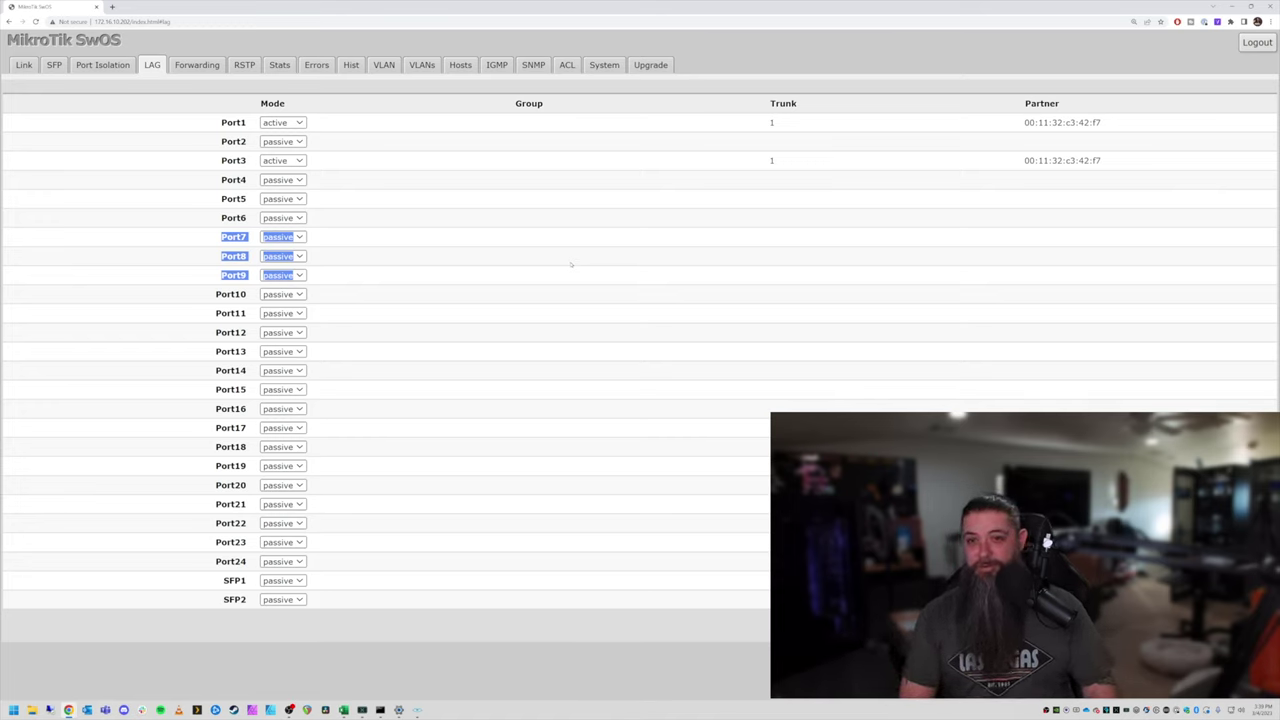
left_click_drag(1120, 152, 980, 163)
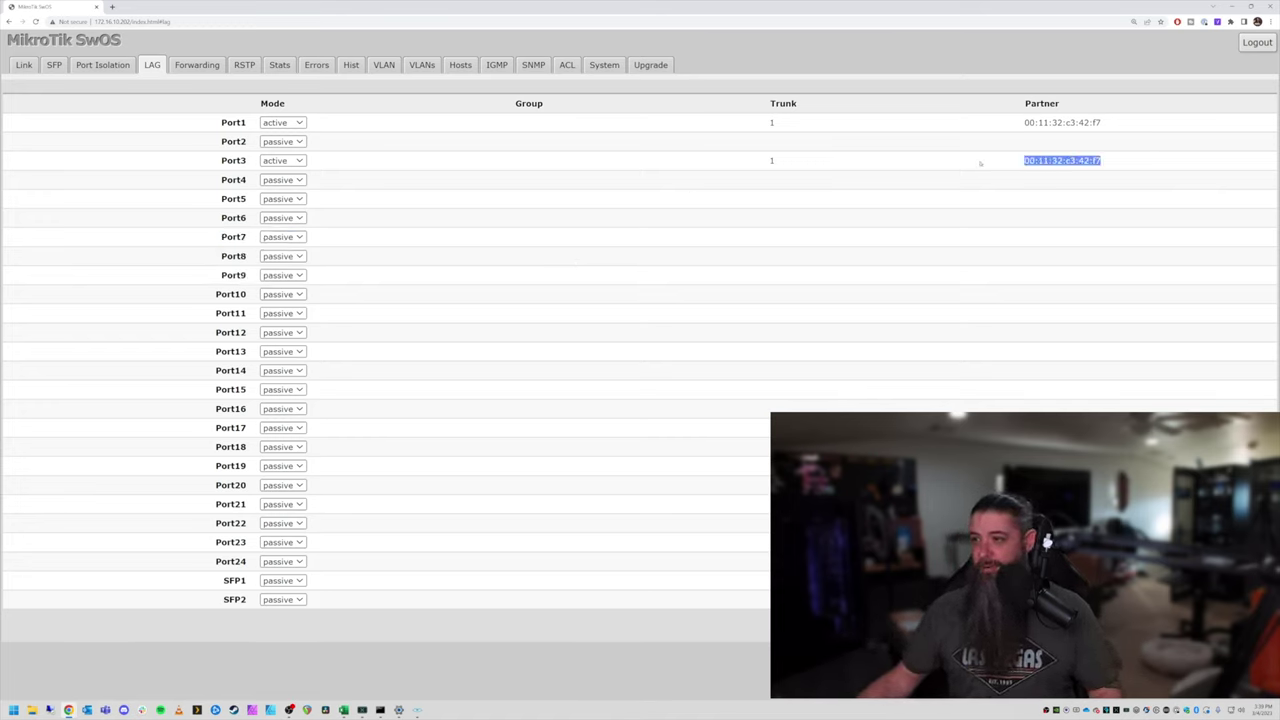
left_click(772, 160)
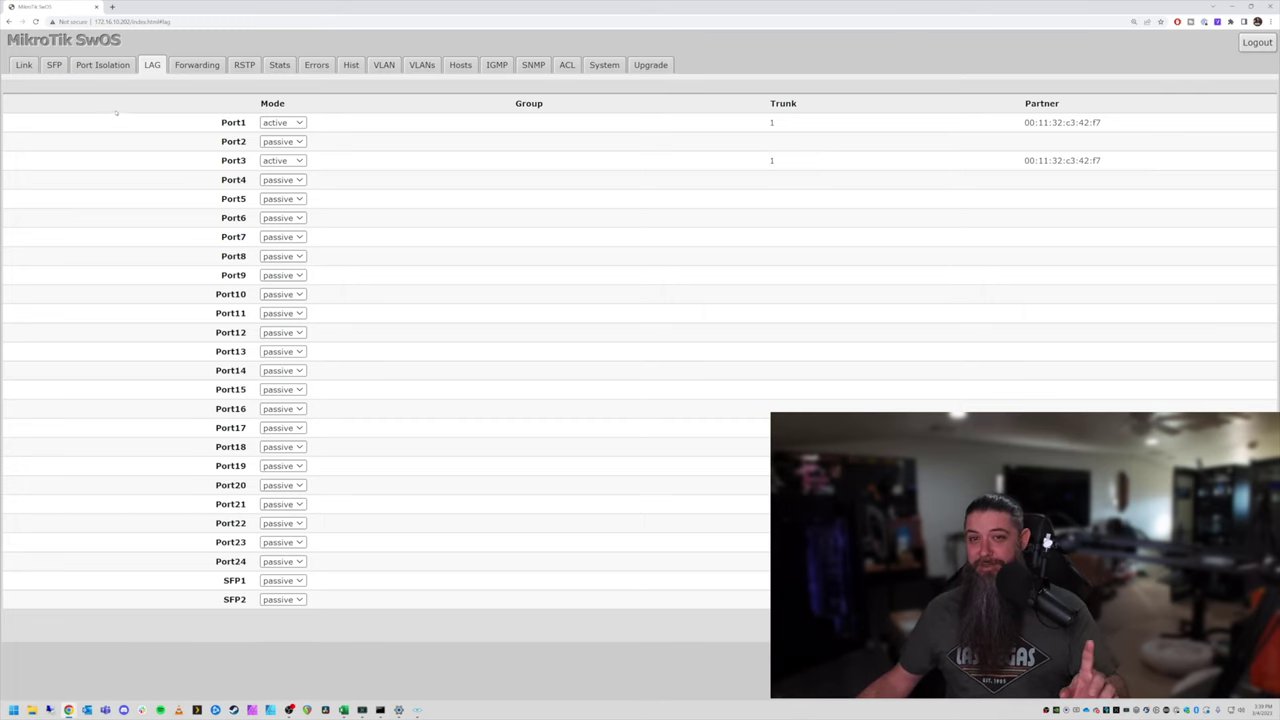
left_click(197, 64)
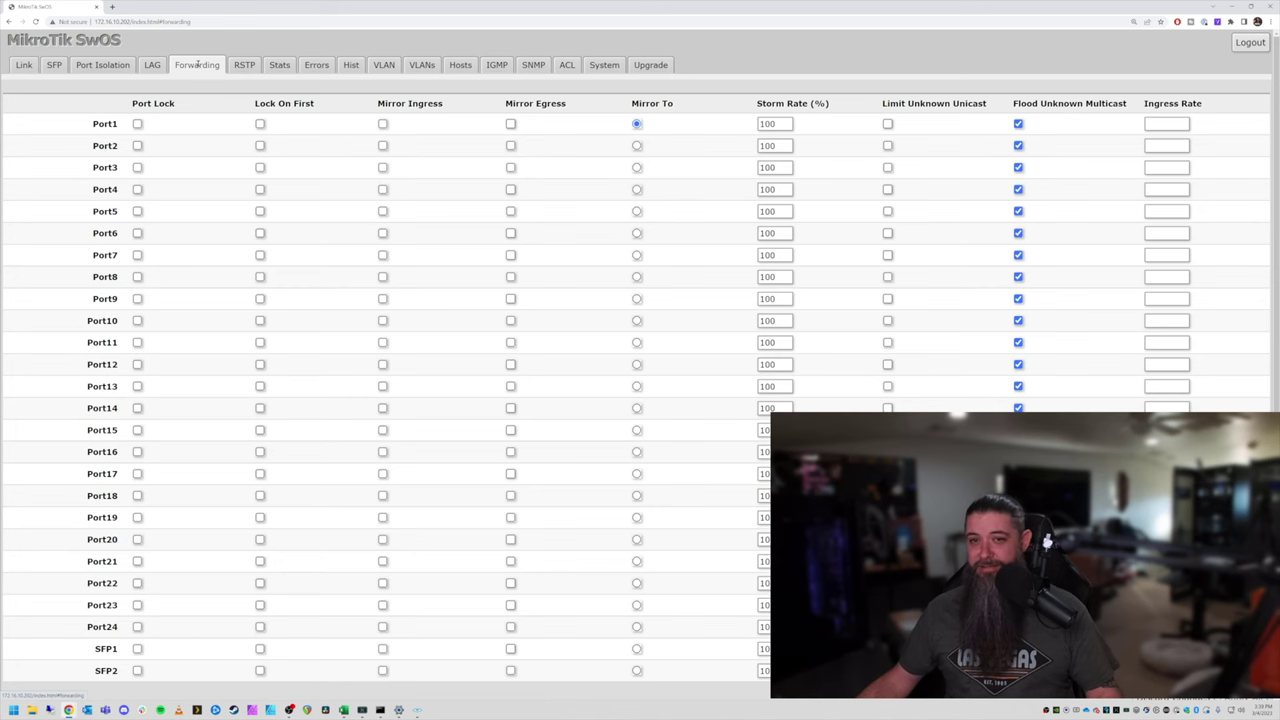
Pass through the RSTP settings to the per-port traffic Stats page.
left_click(244, 65)
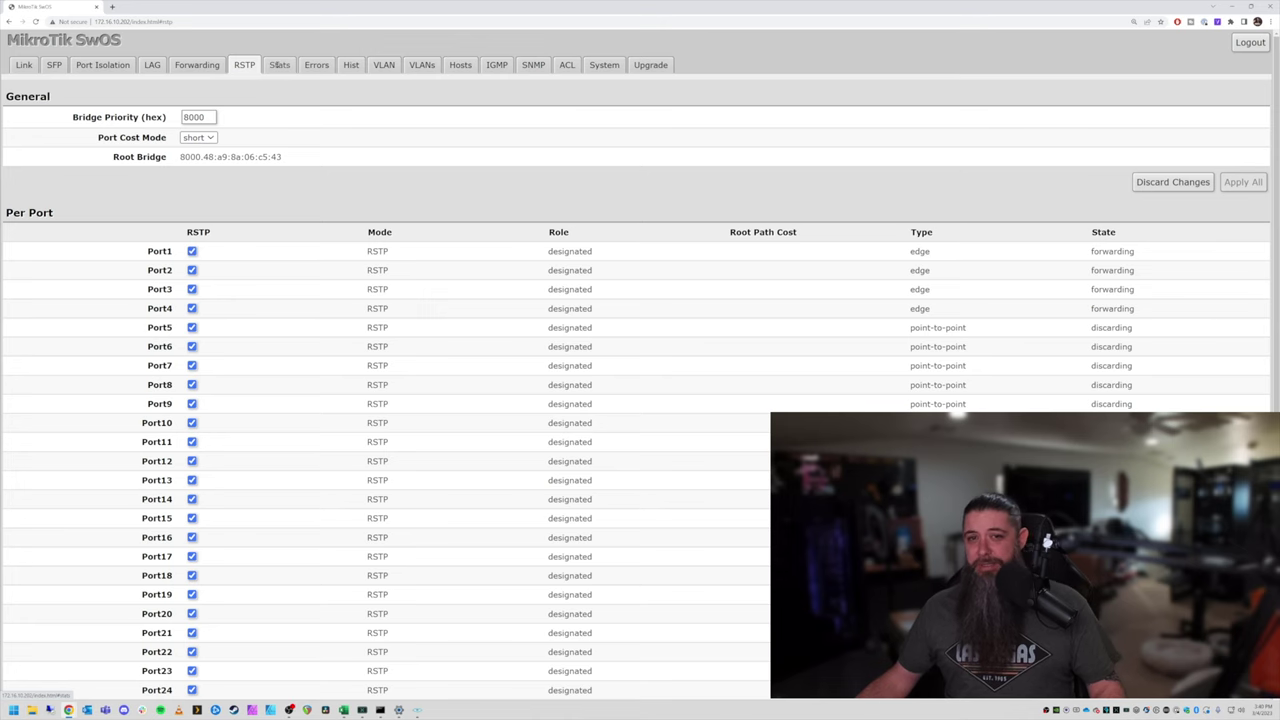
left_click(275, 64)
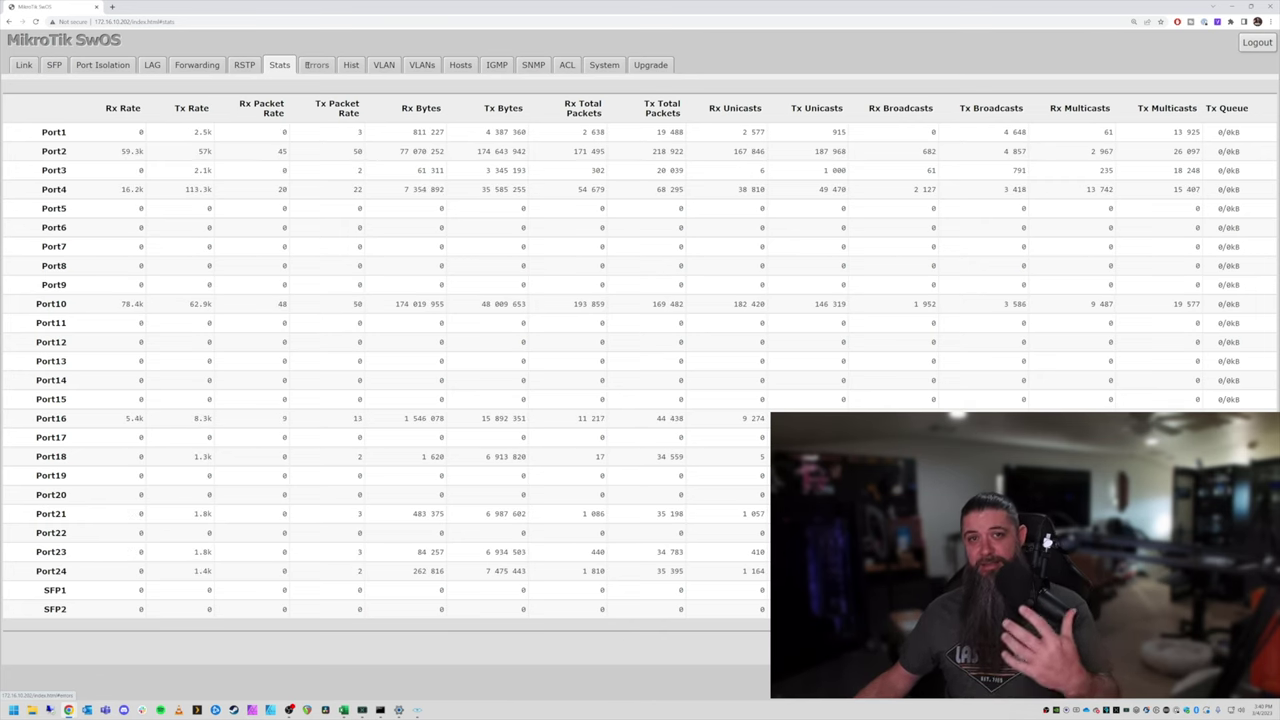
View the Errors counters and Hist packet-size histogram, returning to the VLAN page.
left_click(312, 65)
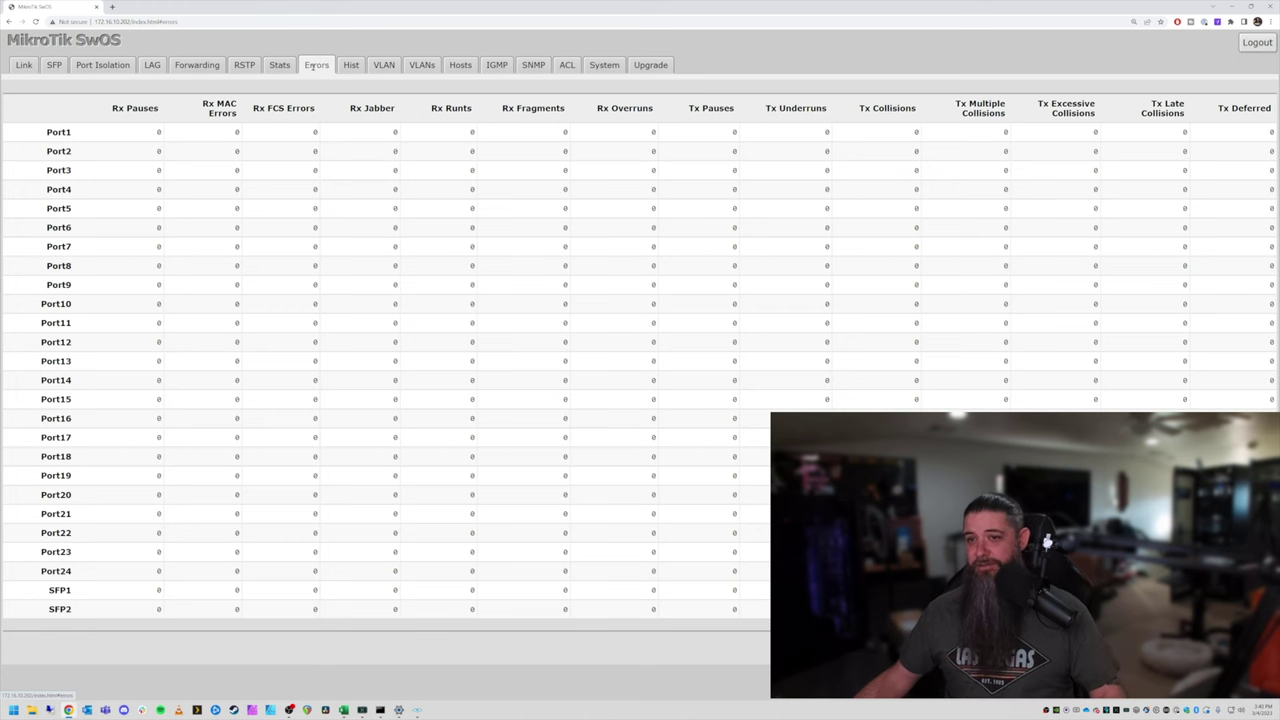
left_click(352, 65)
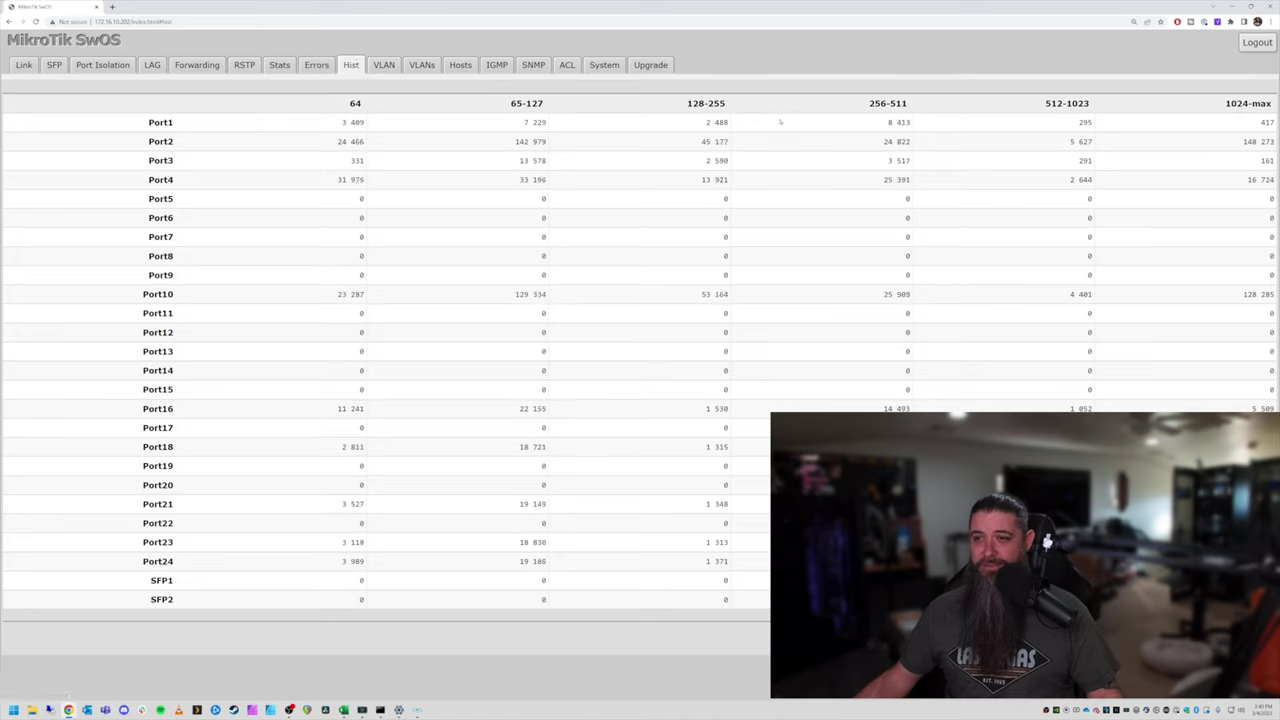
left_click(381, 64)
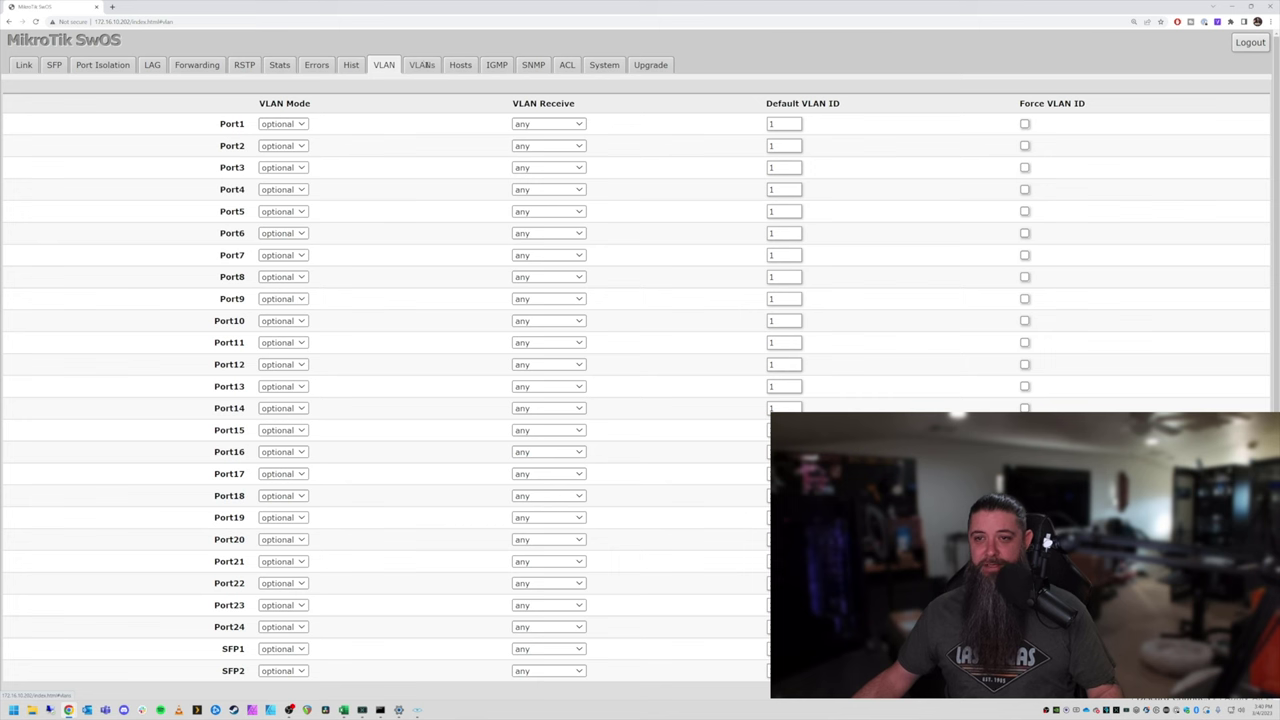
Scroll through the learned hosts MAC address table.
left_click(461, 64)
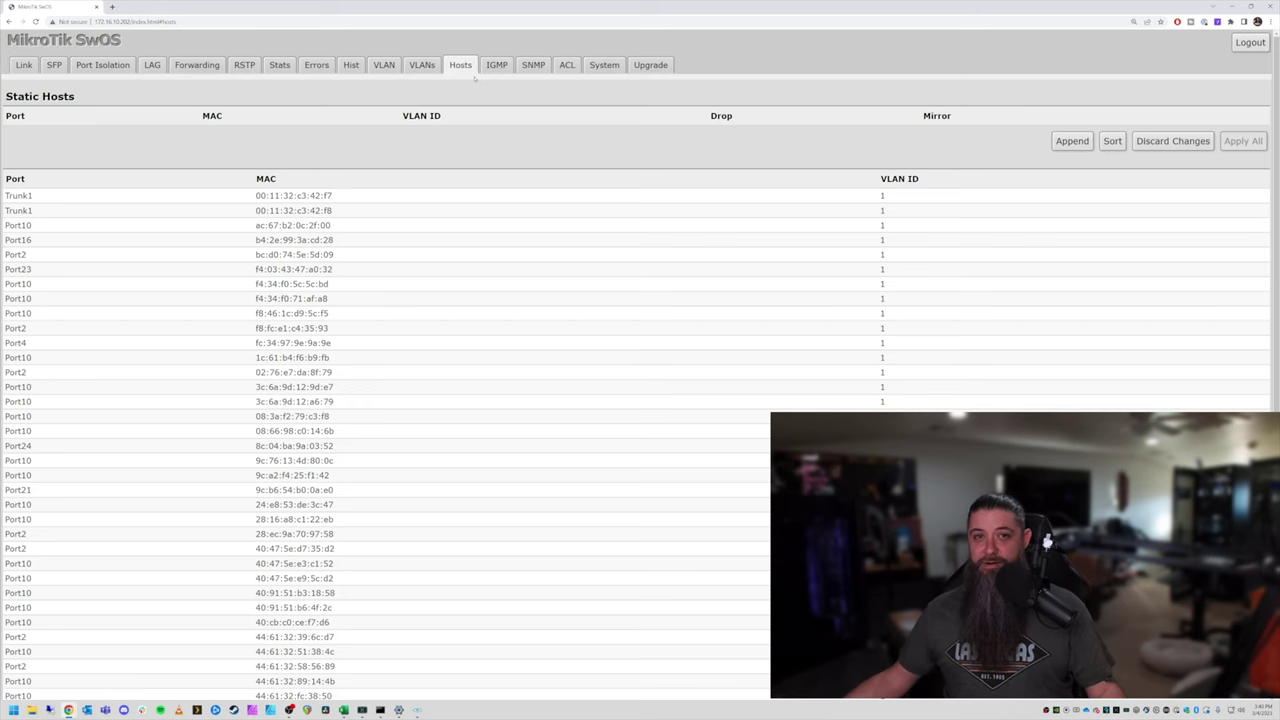
scroll(534, 394, "down", 1)
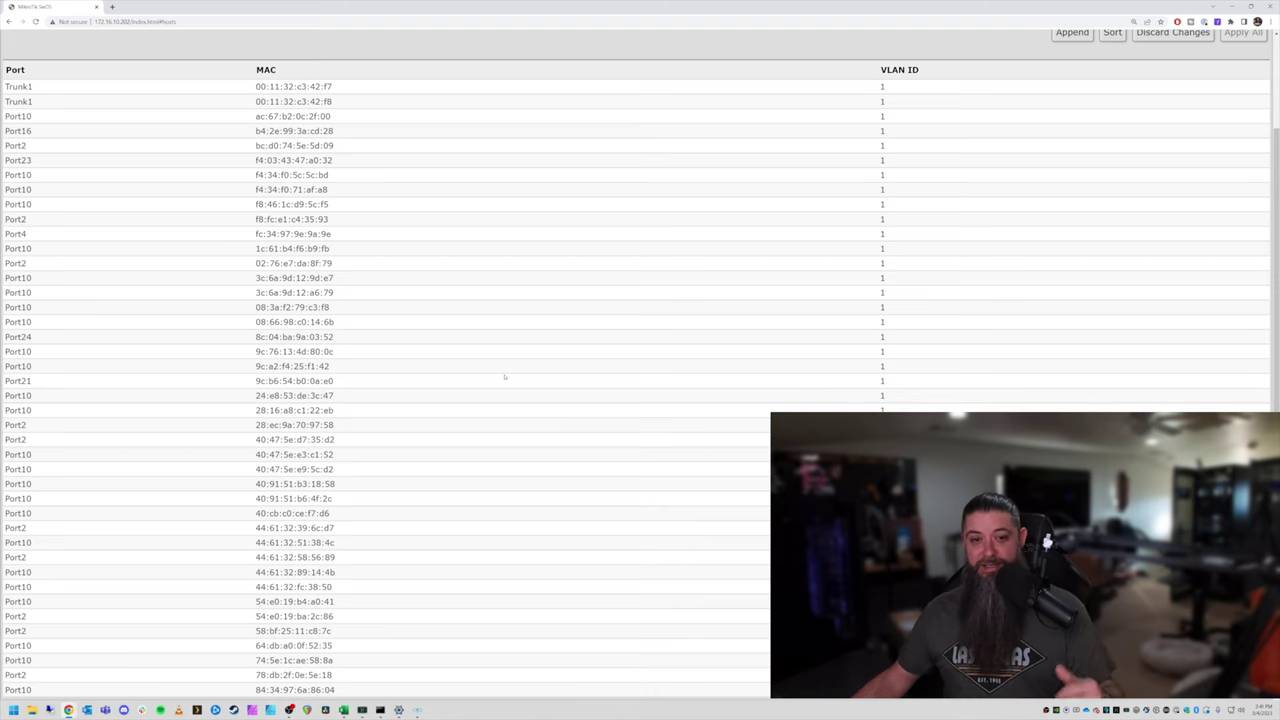
scroll(505, 377, "up", 1)
Check IGMP groups, SNMP settings and ACL rules, ending on the System page.
left_click(497, 64)
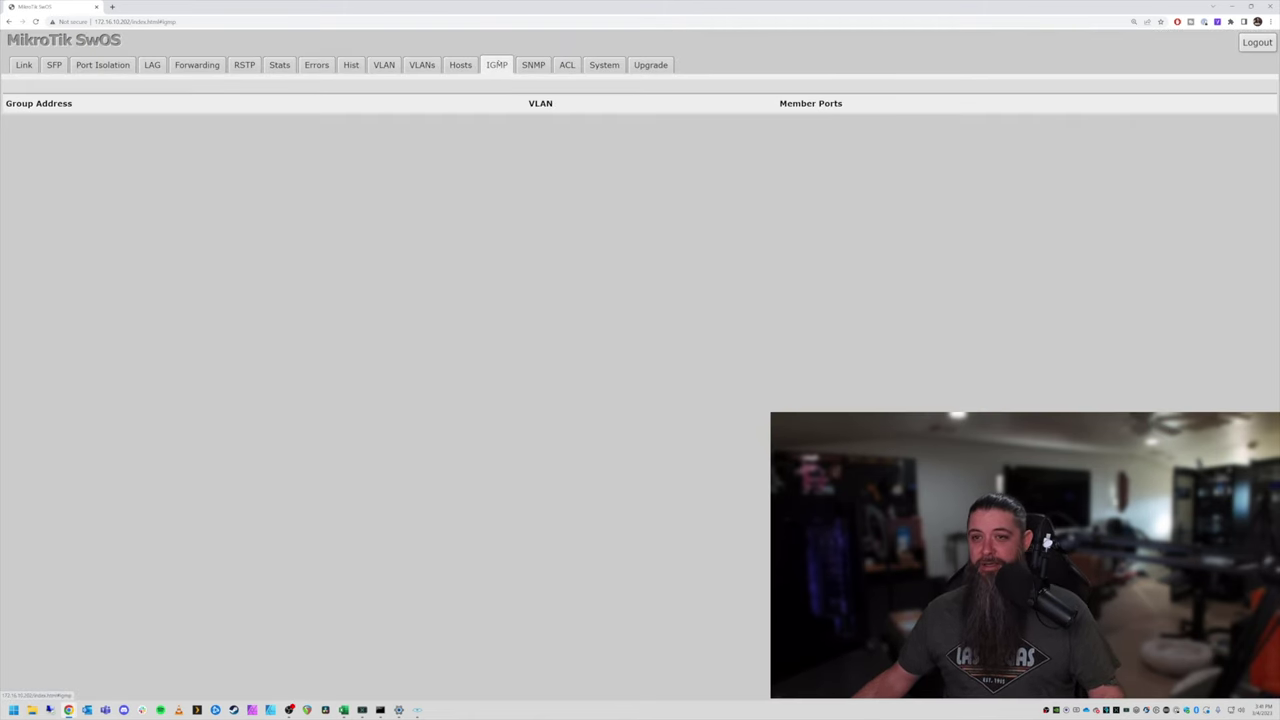
left_click(544, 62)
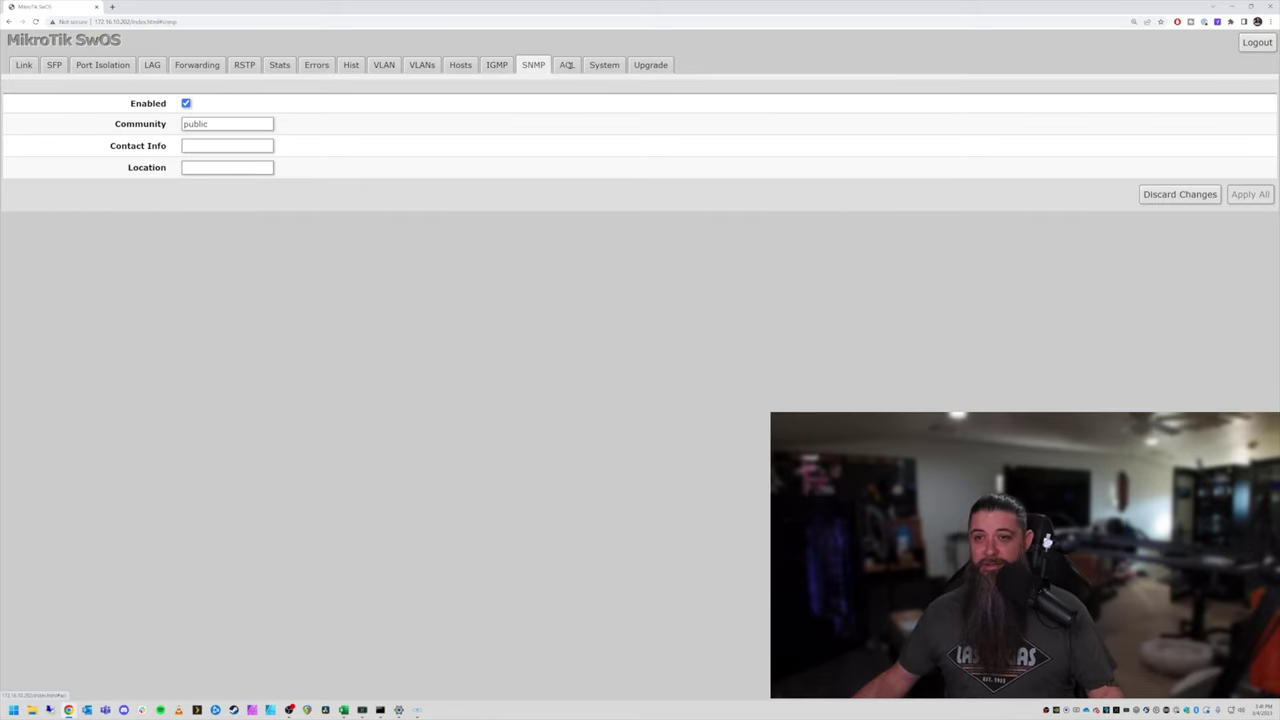
left_click(567, 64)
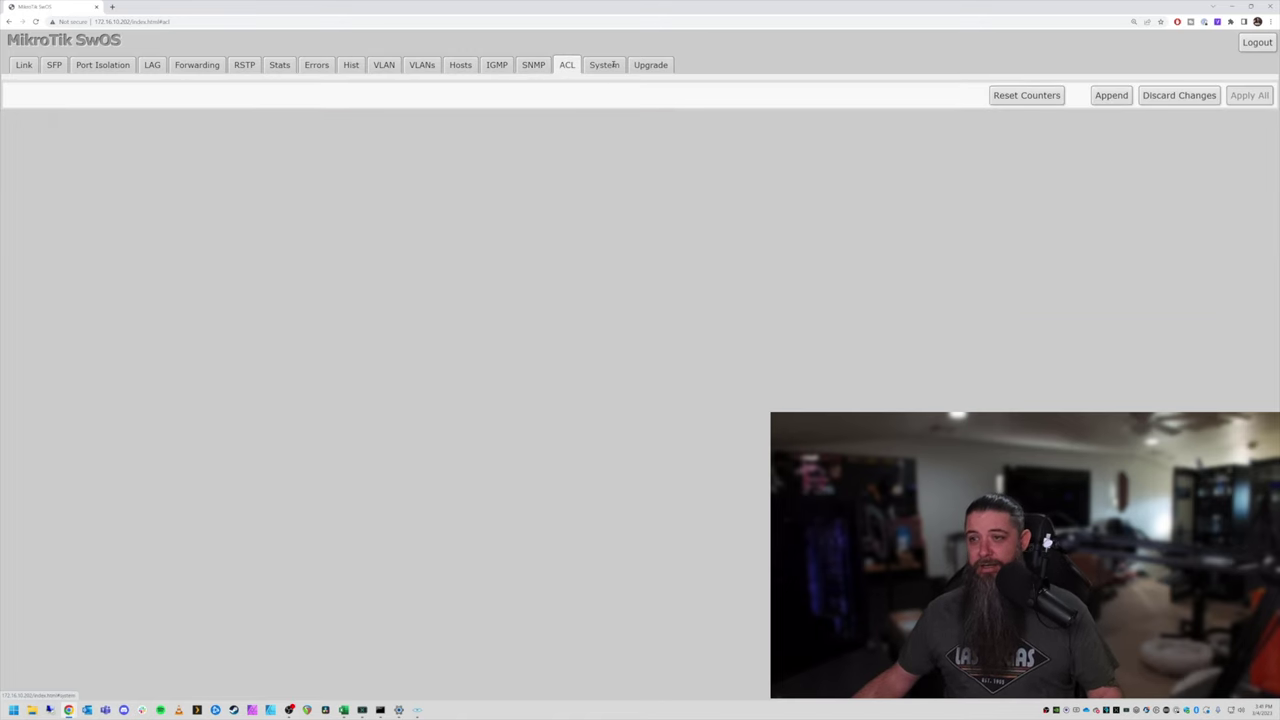
left_click(612, 64)
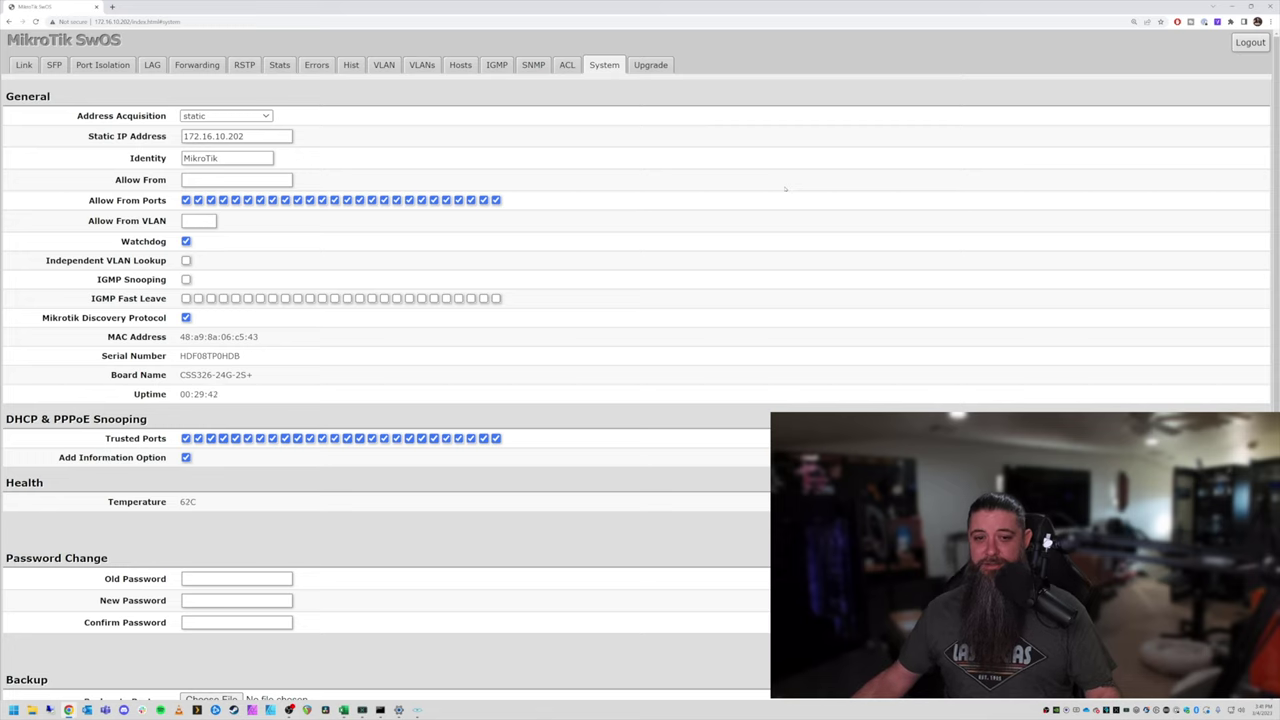
left_click_drag(180, 375, 266, 377)
left_click_drag(180, 337, 265, 337)
left_click(262, 340)
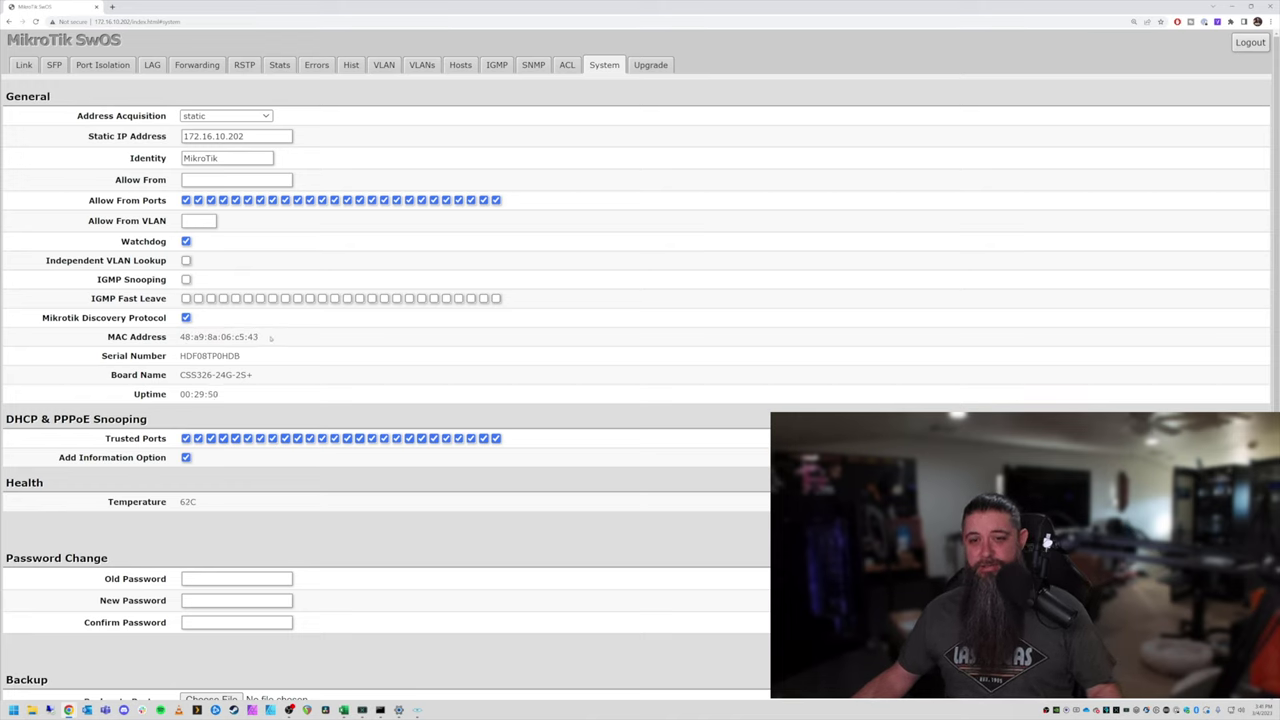
left_click_drag(269, 338, 180, 337)
left_click(190, 338)
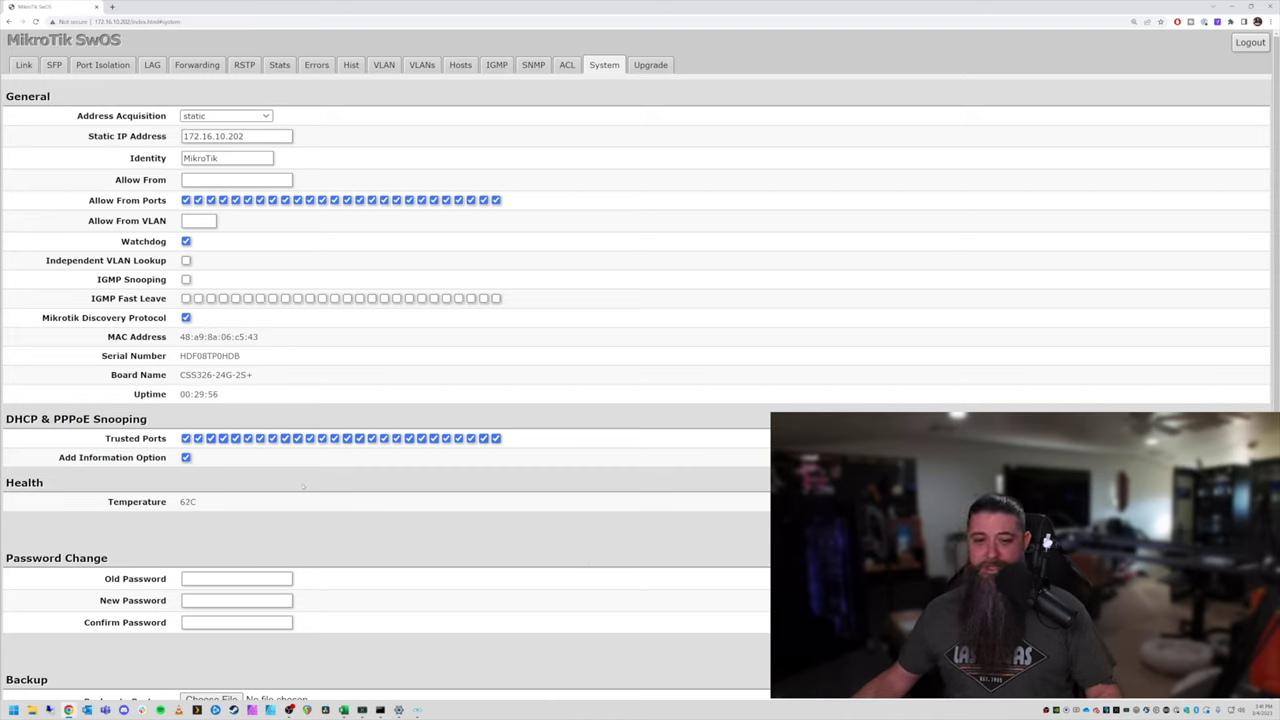
double_click(188, 501)
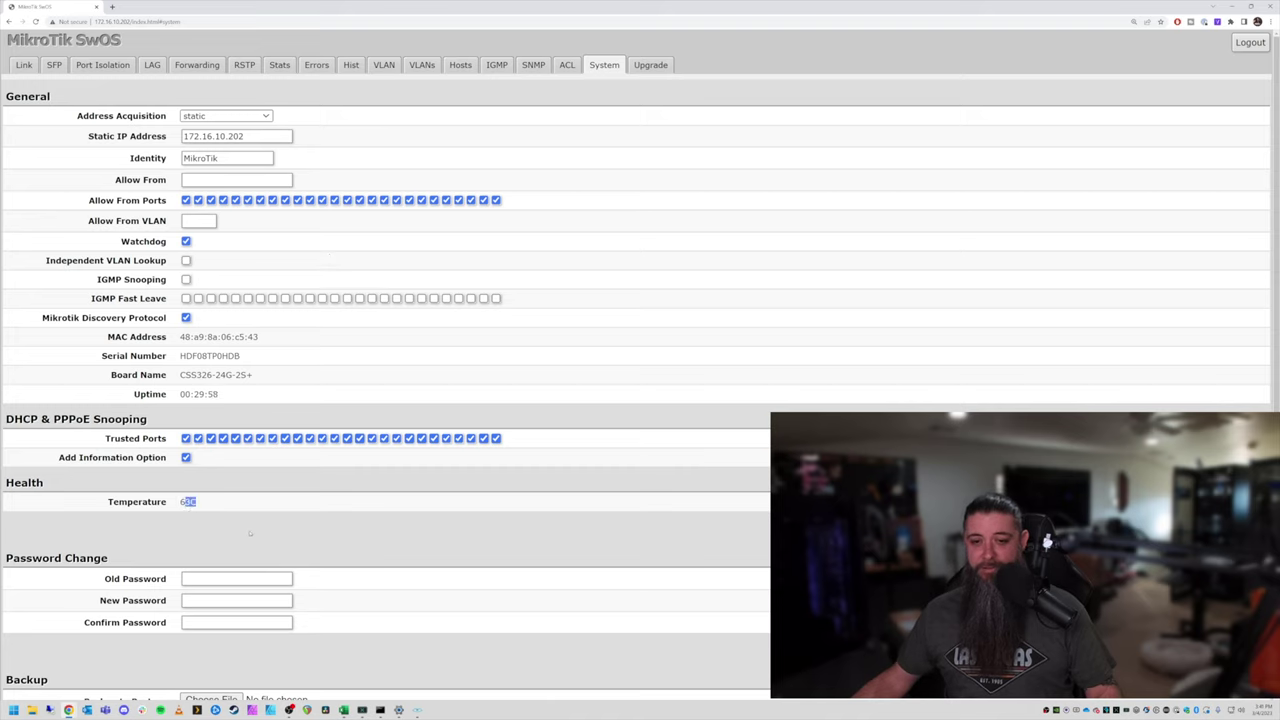
double_click(204, 505)
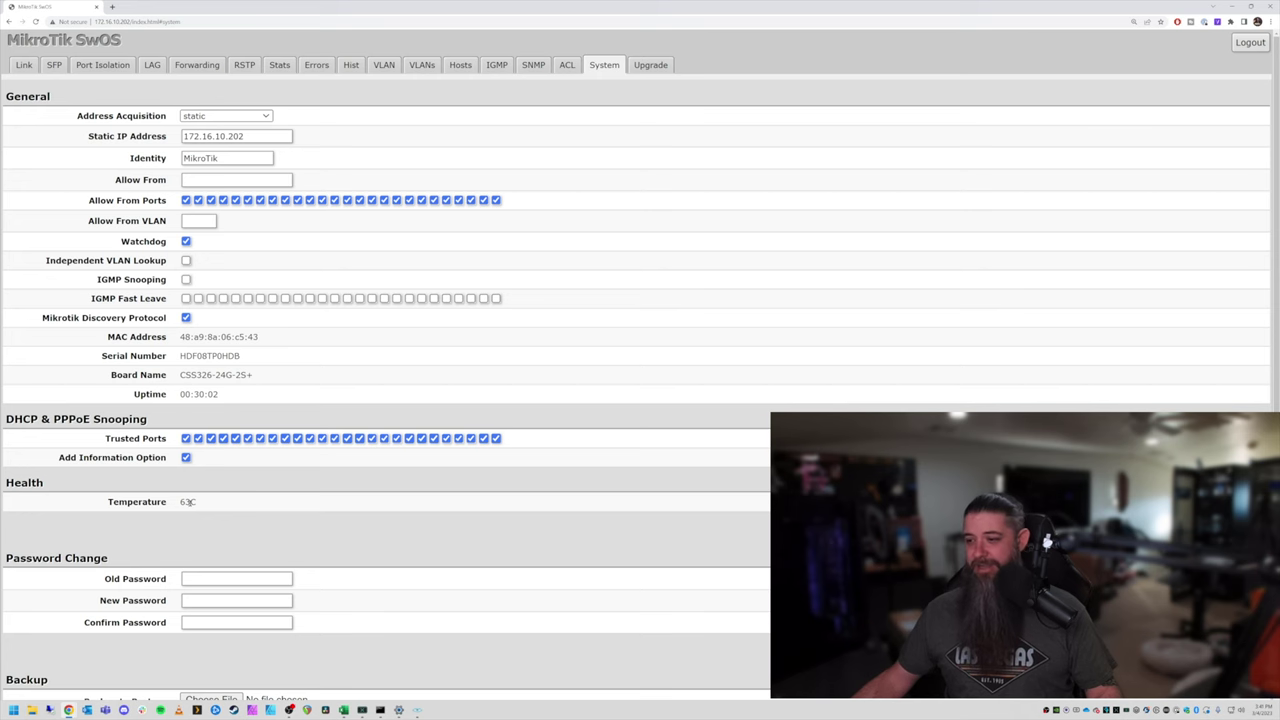
Open the Upgrade page and highlight the latest available firmware version 2.13.
left_click(660, 64)
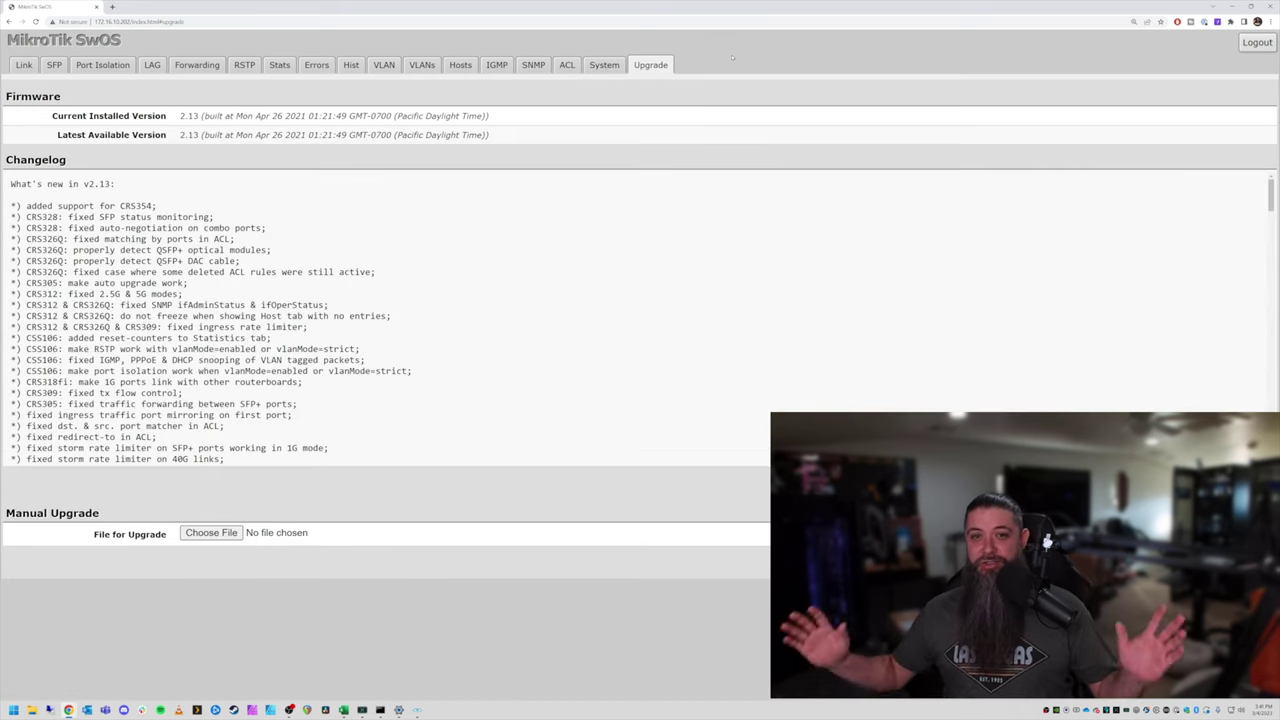
left_click_drag(180, 135, 253, 135)
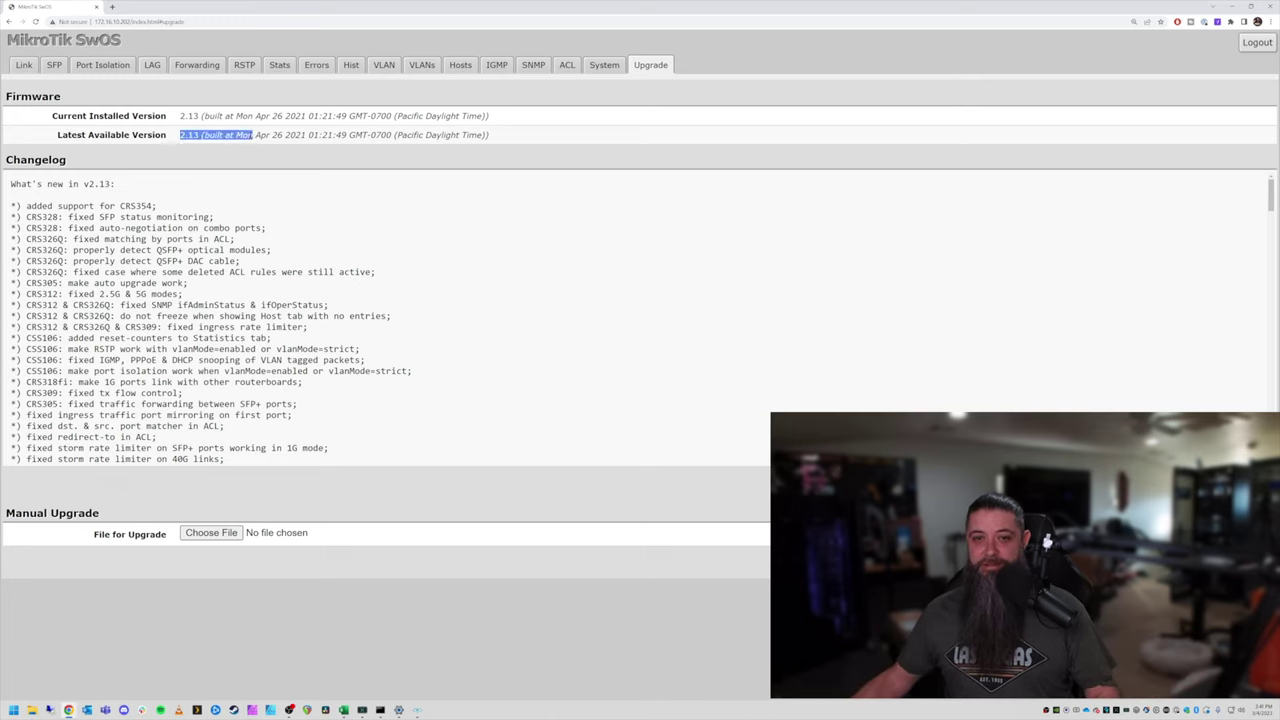